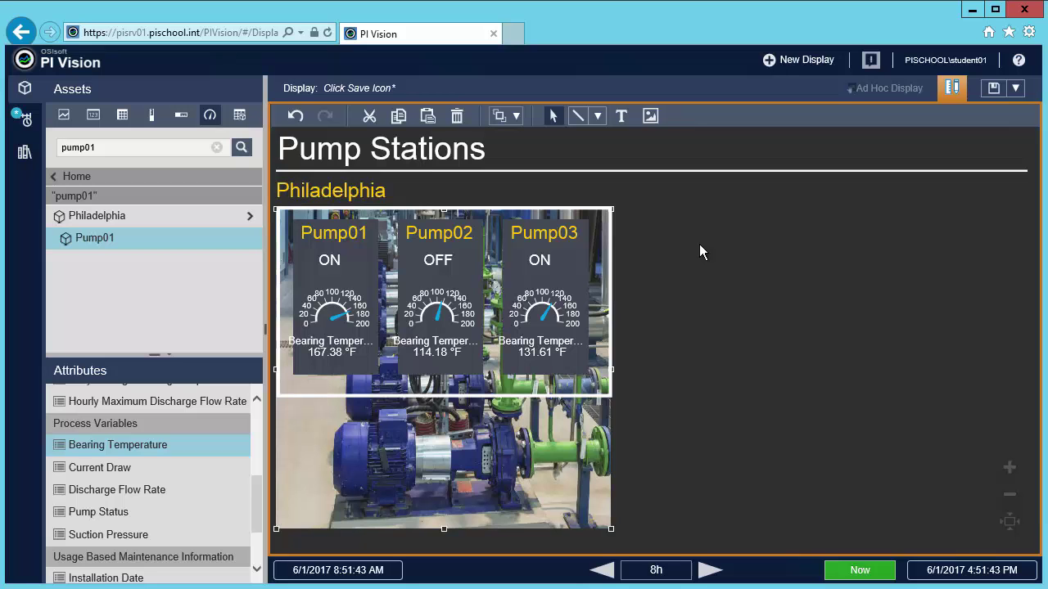
# - Open the context menu of the Philadelphia Pump01–Pump03 gauge collection
pyautogui.rightClick(379, 323)
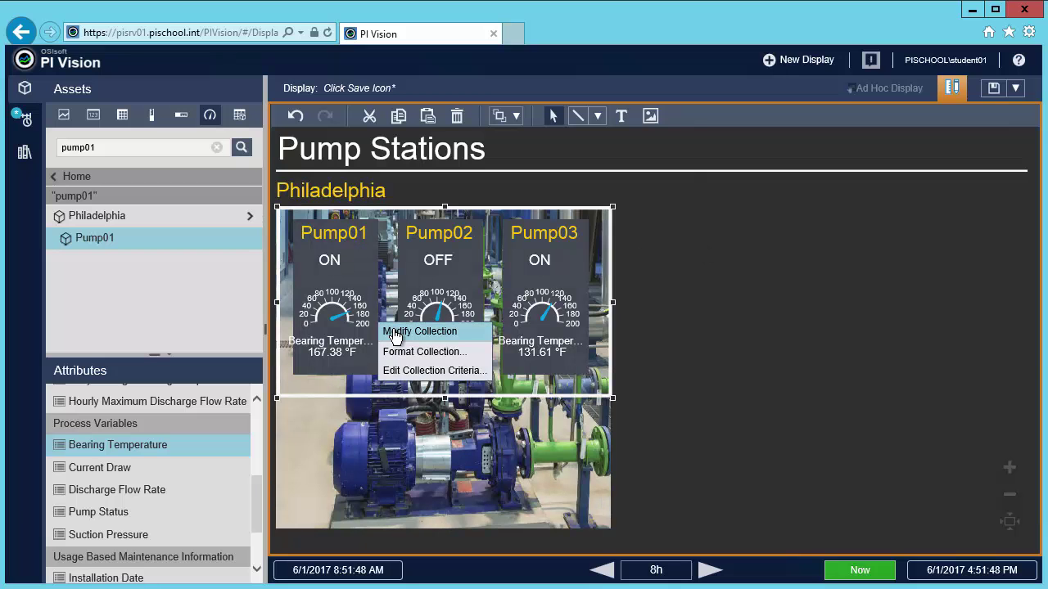
# - Add multi-state colouring to the collection's bearing temperature gauge template
pyautogui.click(420, 331)
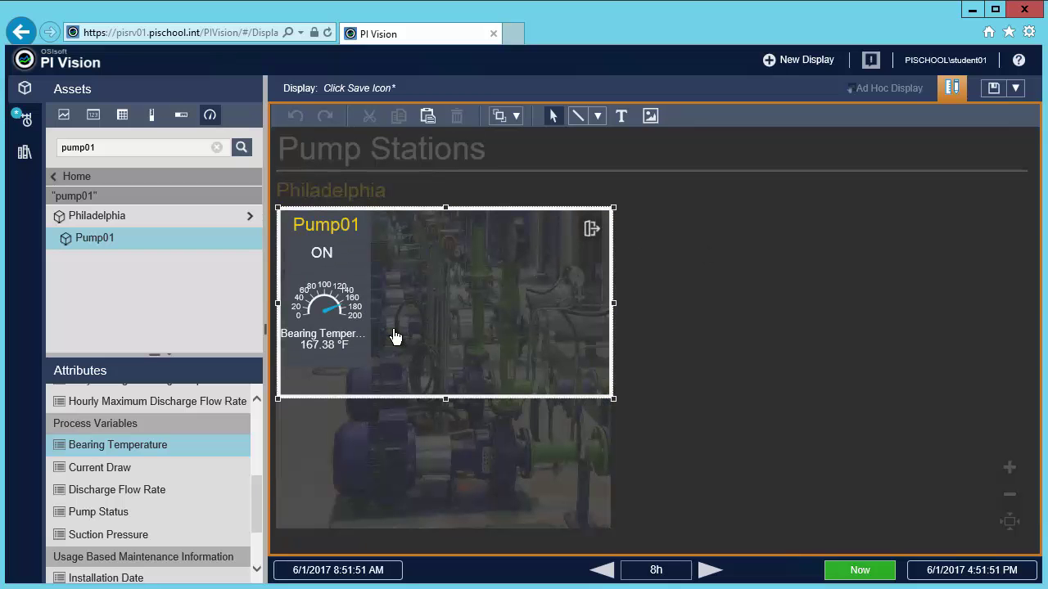
pyautogui.click(343, 322)
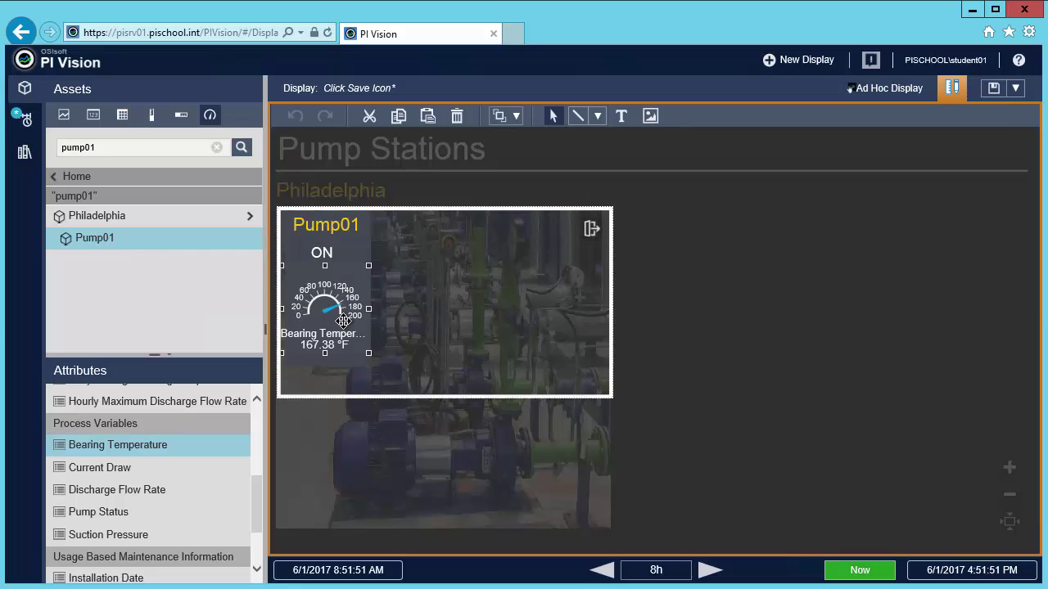
pyautogui.rightClick(343, 321)
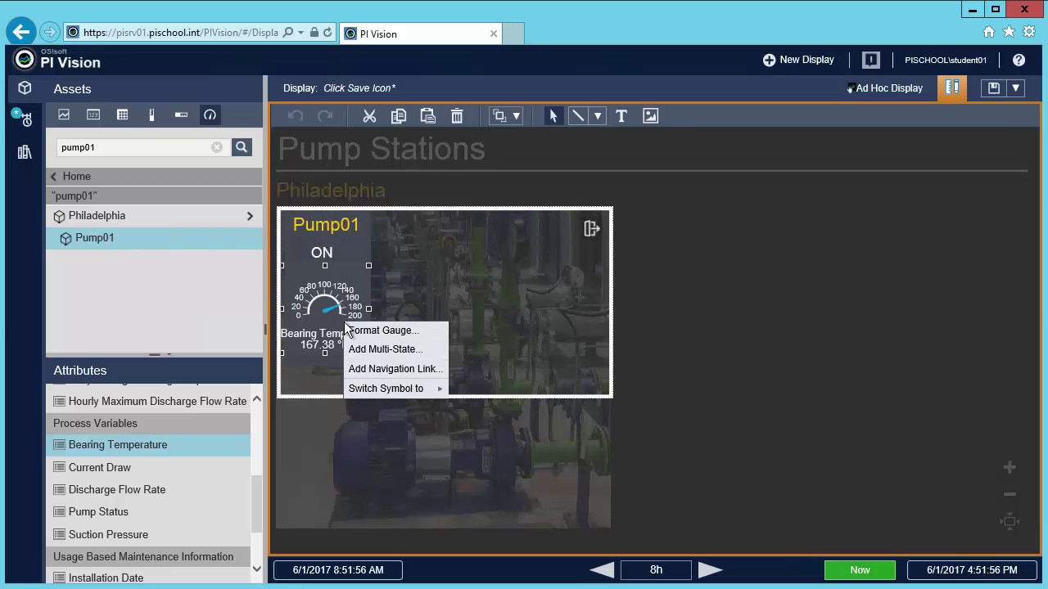
pyautogui.click(395, 358)
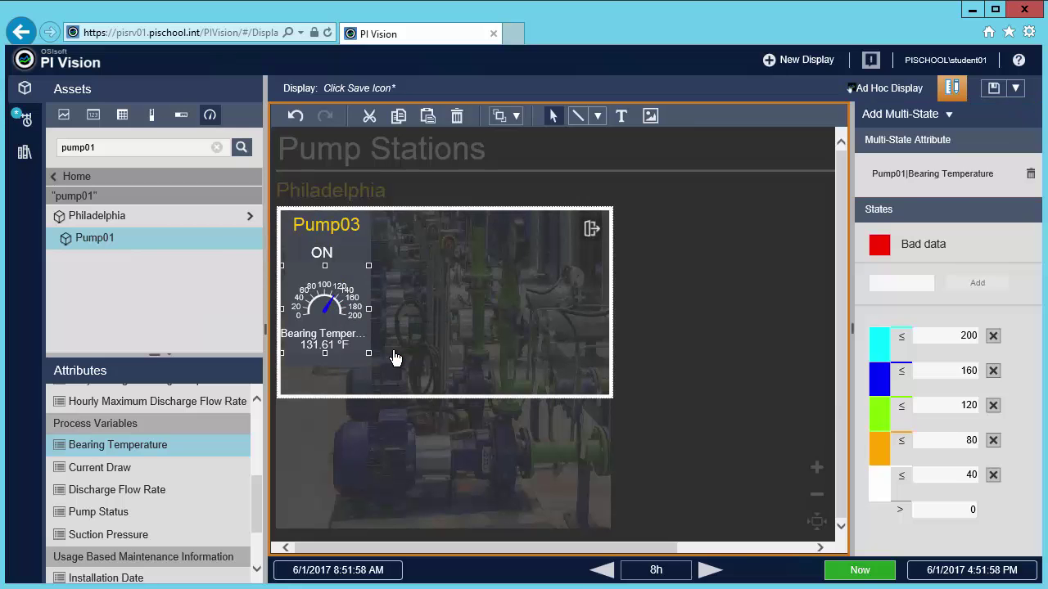
# - Delete the 40 and 80 states, make 200 red and 160 orange, then stop editing
pyautogui.click(993, 476)
pyautogui.click(993, 440)
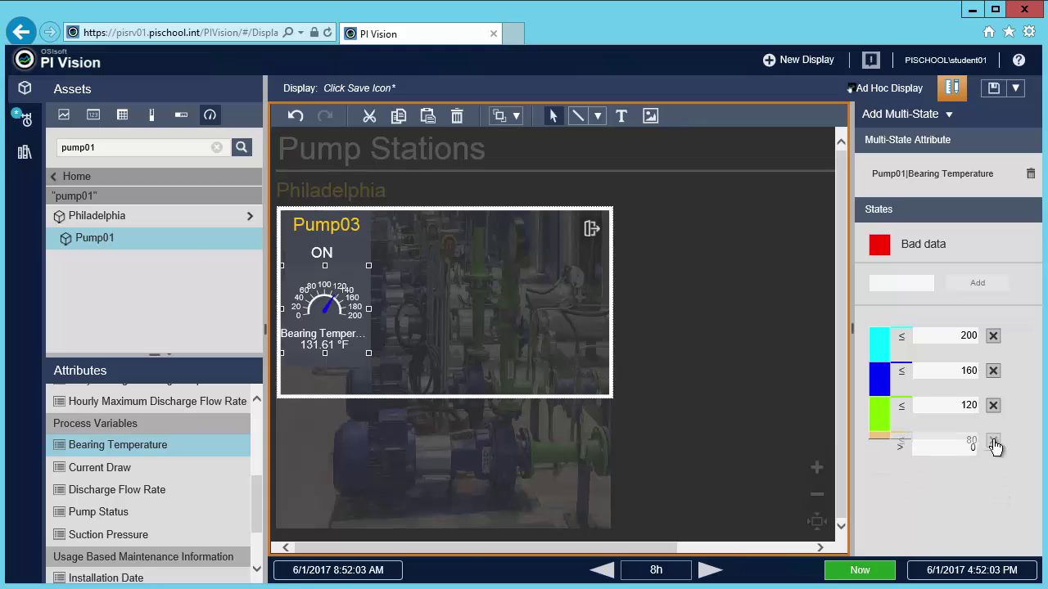
pyautogui.click(881, 348)
pyautogui.click(1013, 412)
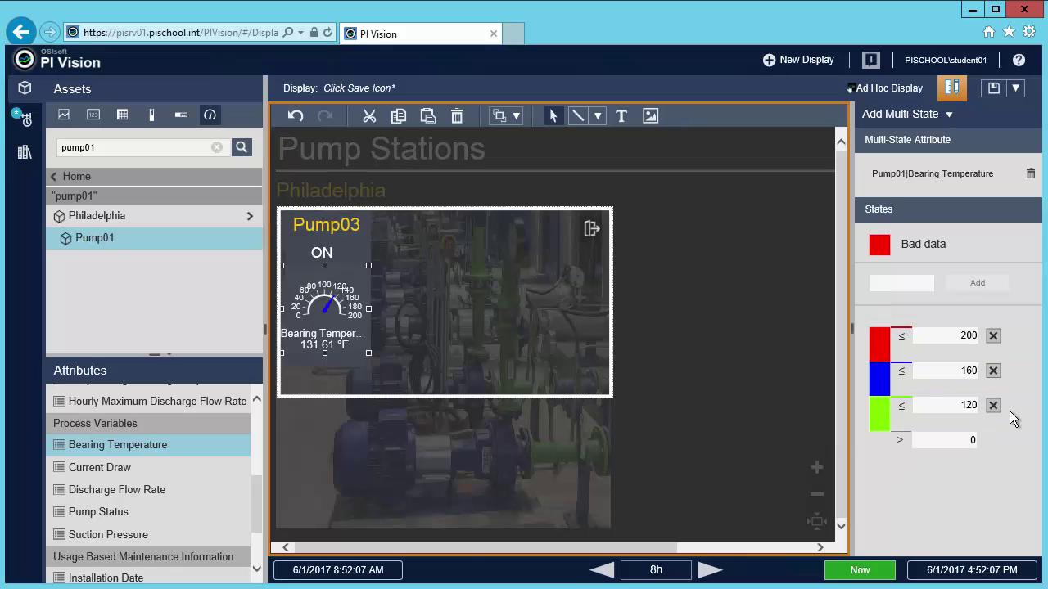
pyautogui.click(877, 383)
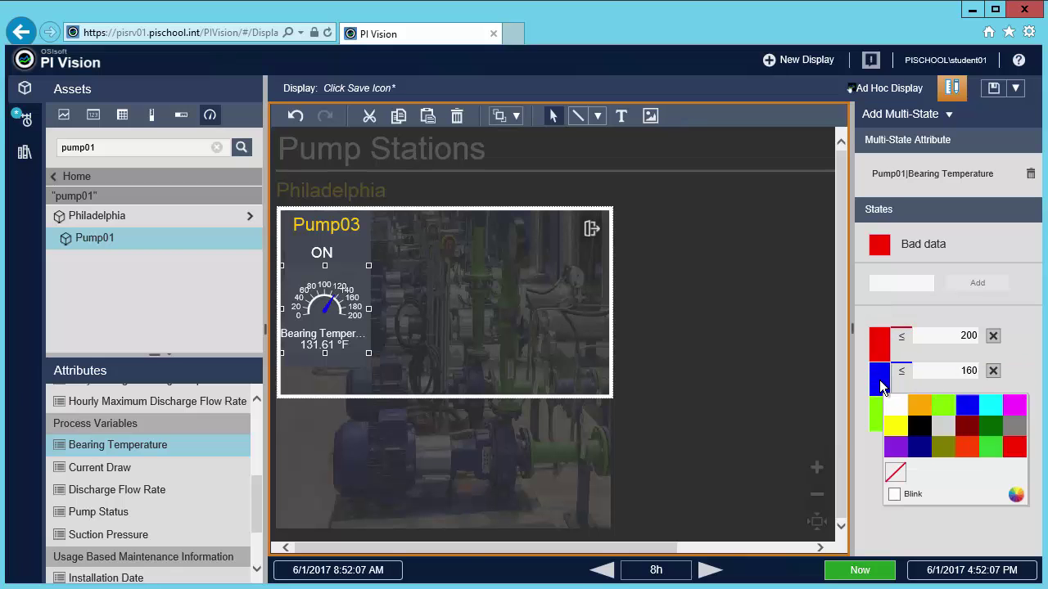
pyautogui.click(919, 408)
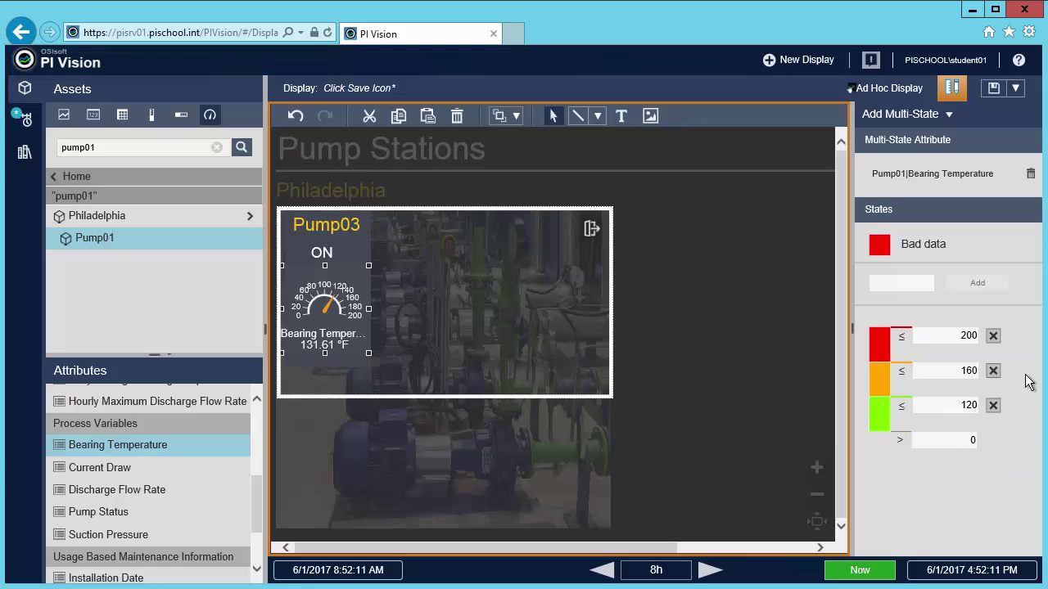
pyautogui.click(592, 229)
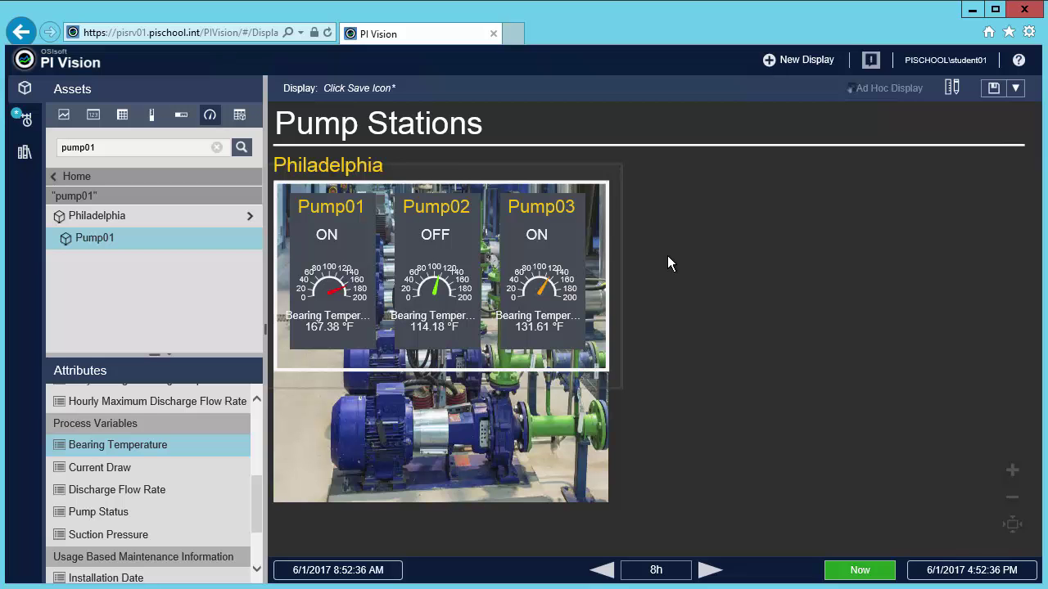
# - Copy the pump photo with its three gauges and place the copy right of the original
pyautogui.click(951, 88)
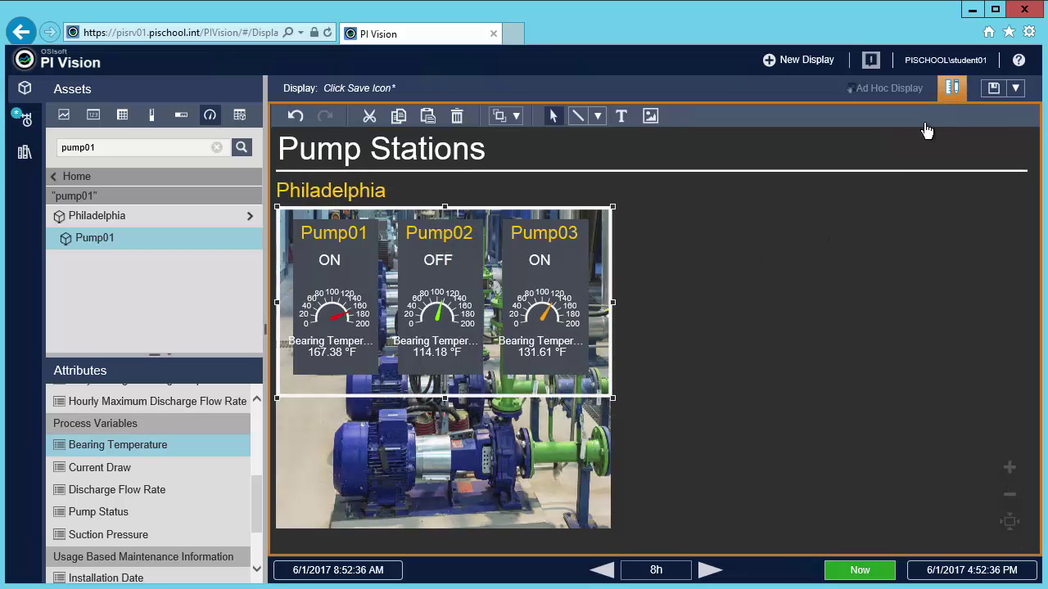
pyautogui.keyDown('ctrl'); pyautogui.click(449, 445); pyautogui.keyUp('ctrl')
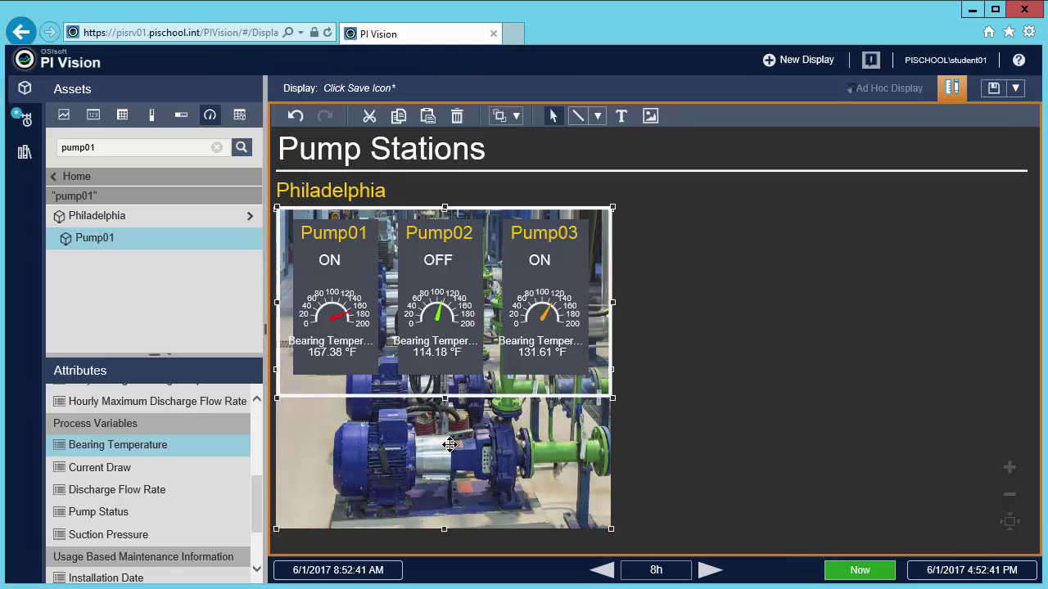
pyautogui.click(428, 119)
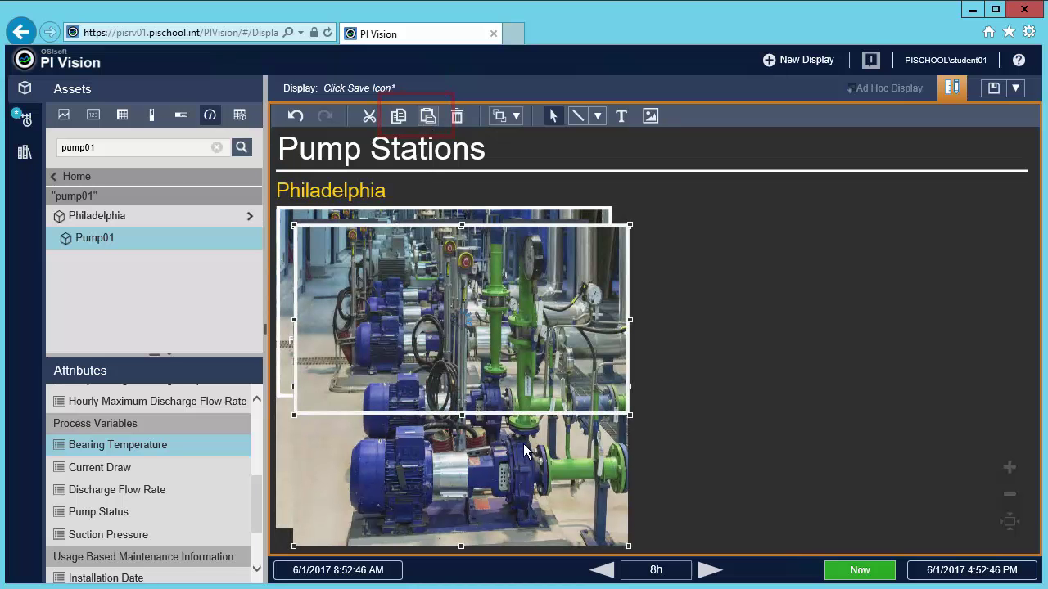
pyautogui.moveTo(528, 468); pyautogui.dragTo(866, 450)
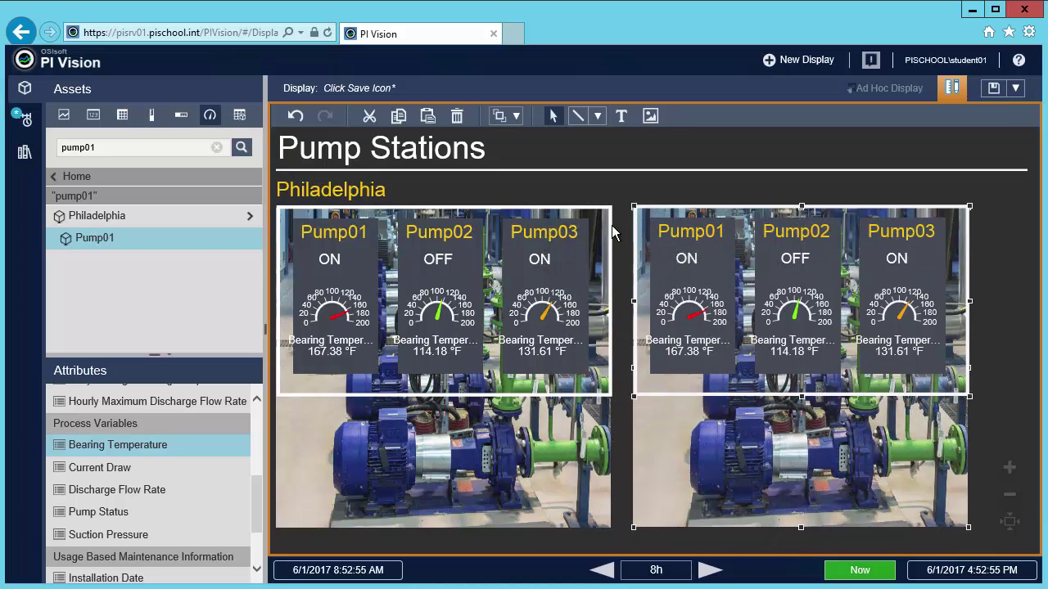
# - Duplicate the Philadelphia heading and position the copy above the second pump group
pyautogui.click(348, 191)
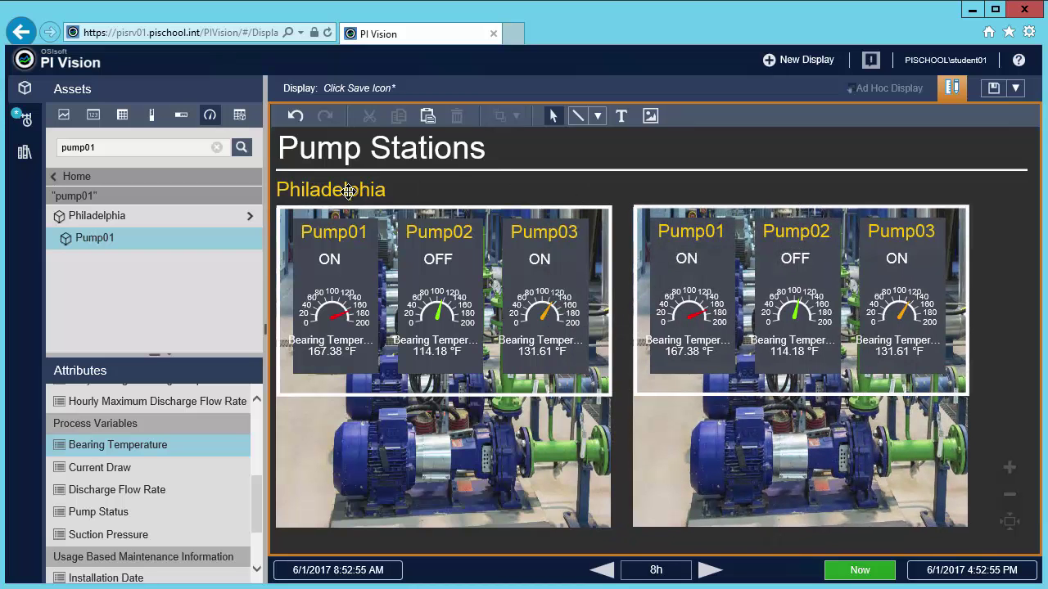
pyautogui.click(399, 117)
pyautogui.click(428, 115)
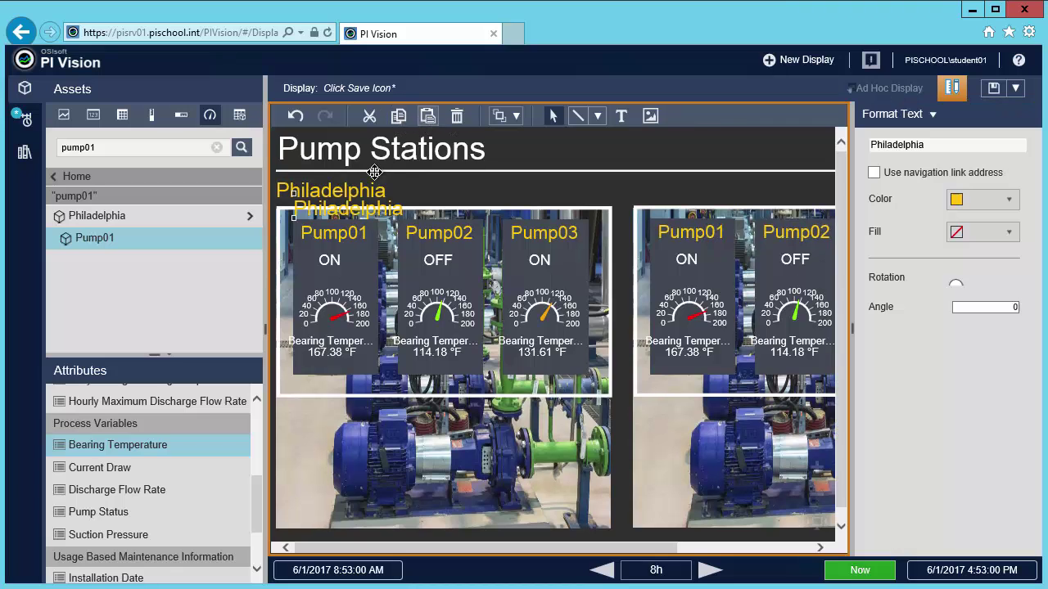
pyautogui.moveTo(360, 210); pyautogui.dragTo(592, 191)
pyautogui.moveTo(656, 189); pyautogui.dragTo(691, 187)
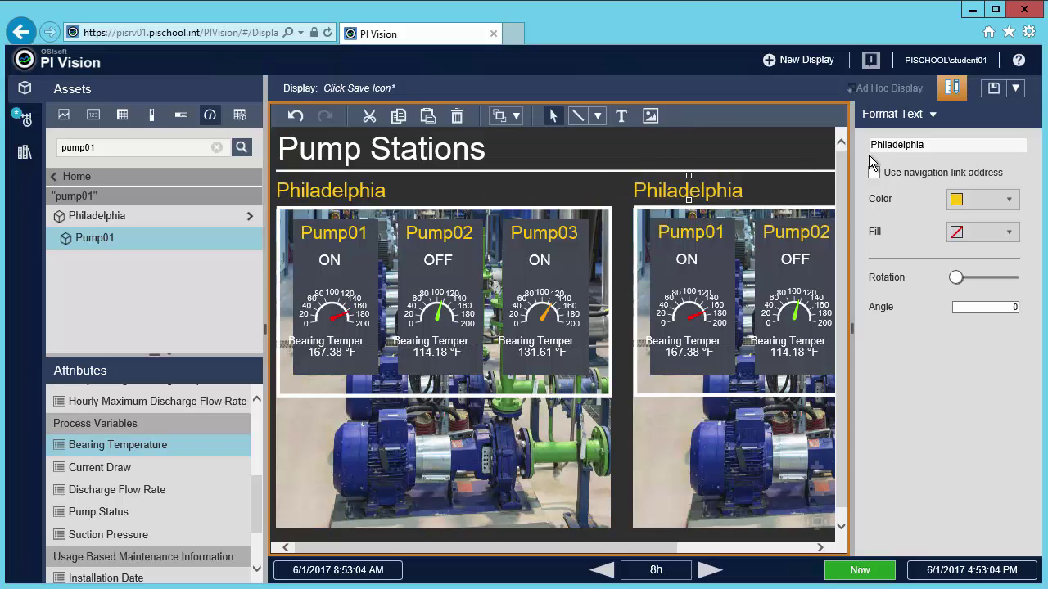
# - Change the duplicated heading's text to 'Springfield'
pyautogui.doubleClick(912, 142)
pyautogui.write('S')
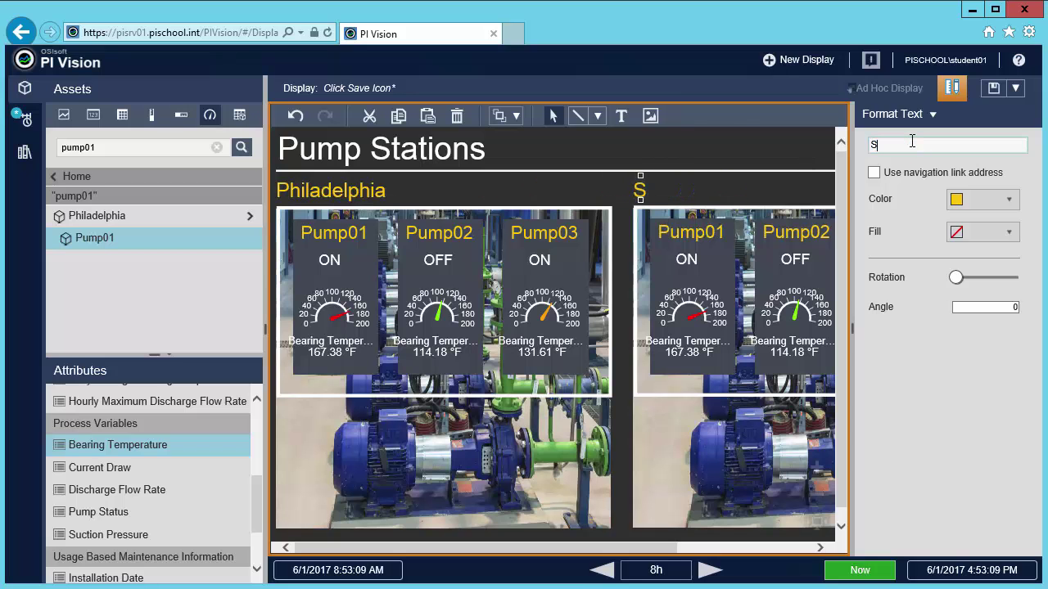
pyautogui.write('pringfield')
pyautogui.click(596, 186)
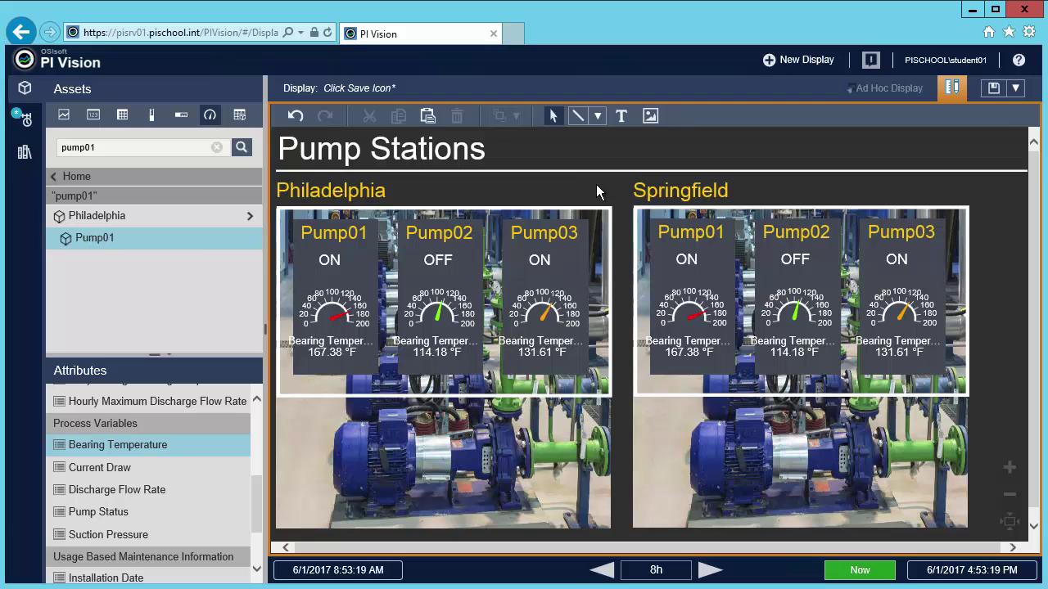
pyautogui.rightClick(691, 278)
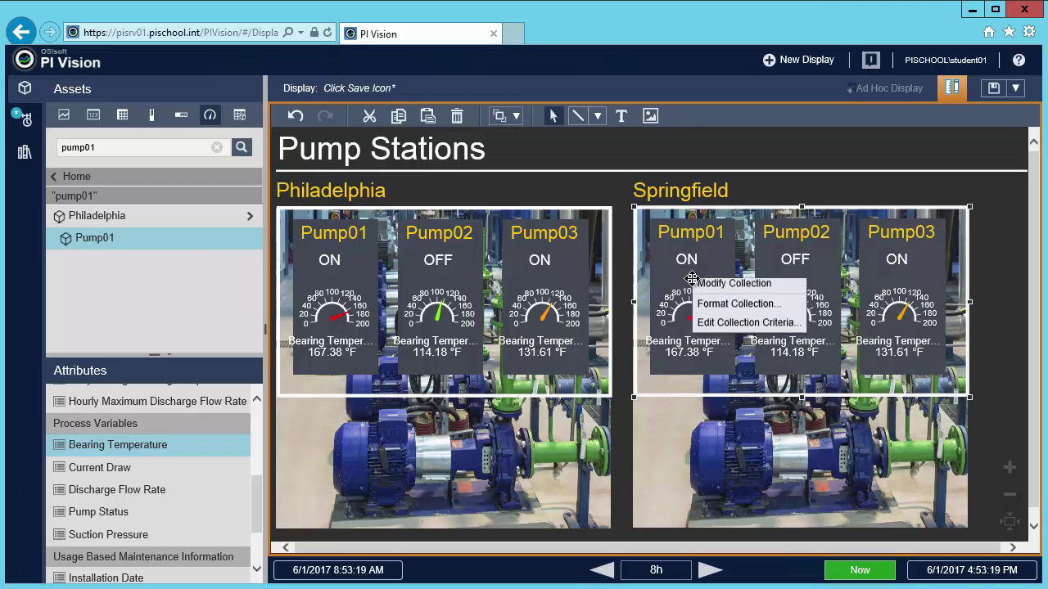
# - Change the collection's search root to Pump Stations\Springfield and refresh to show Pump04–Pump06
pyautogui.click(732, 328)
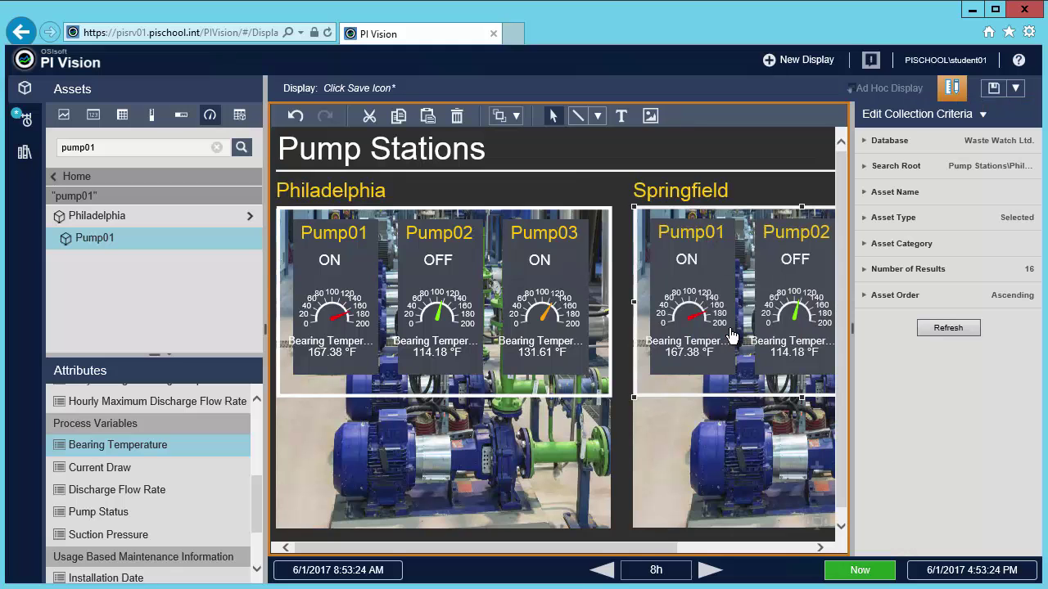
pyautogui.click(867, 168)
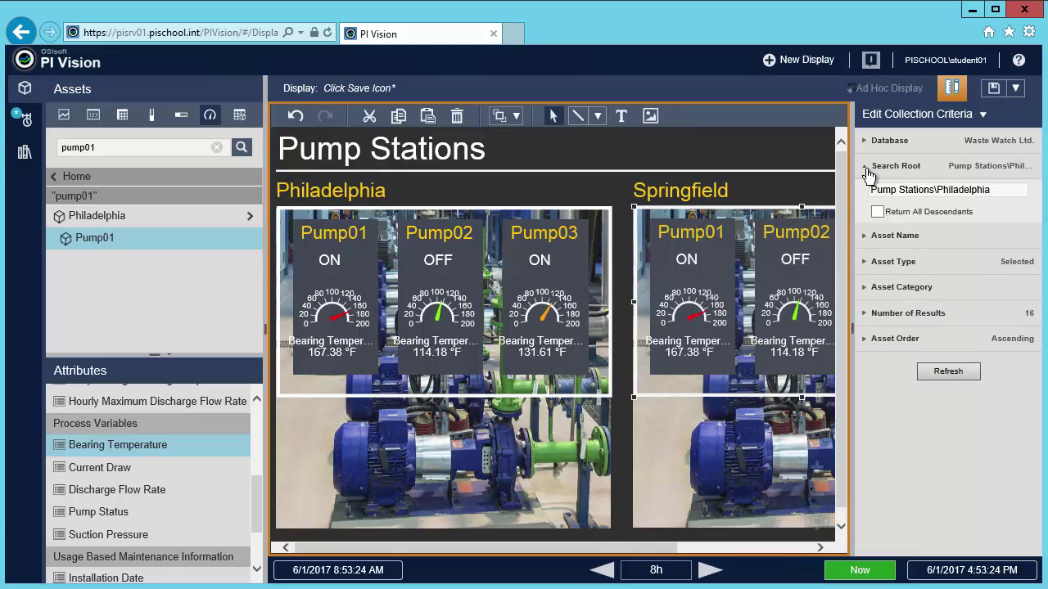
pyautogui.moveTo(938, 190); pyautogui.dragTo(997, 191)
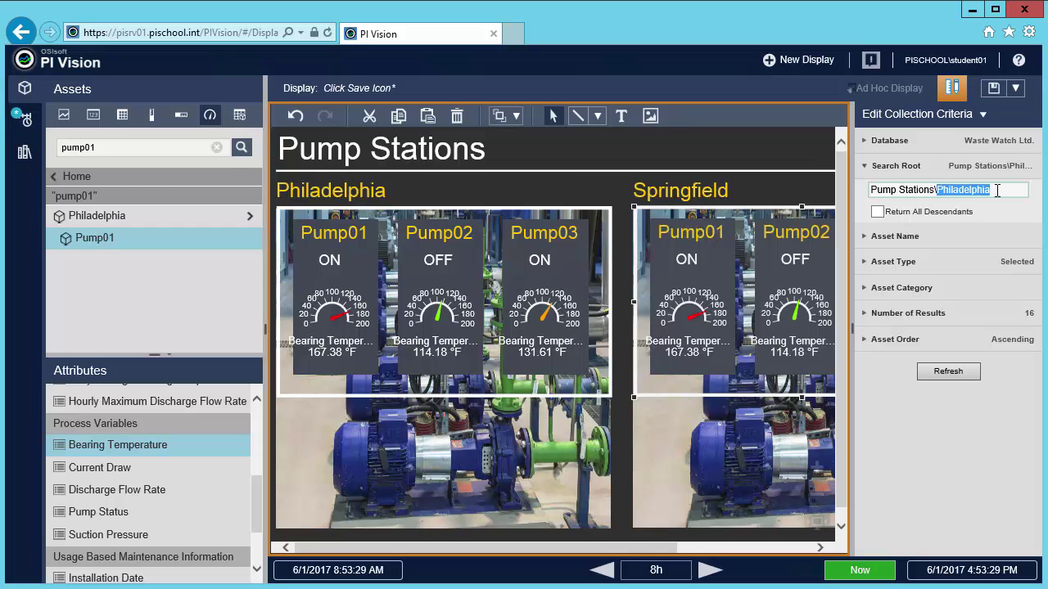
pyautogui.write('Springfield')
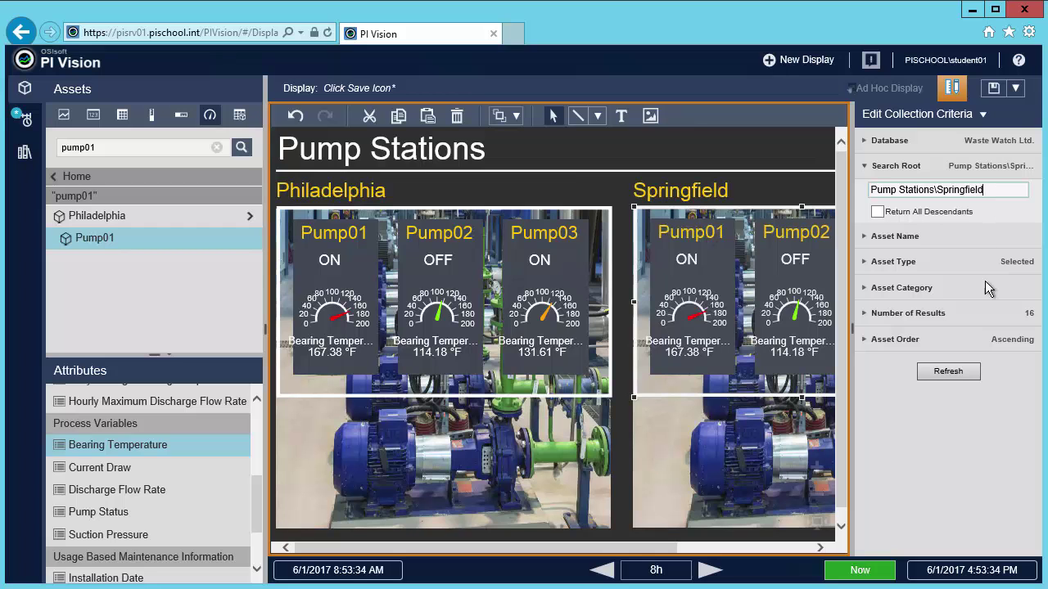
pyautogui.click(956, 374)
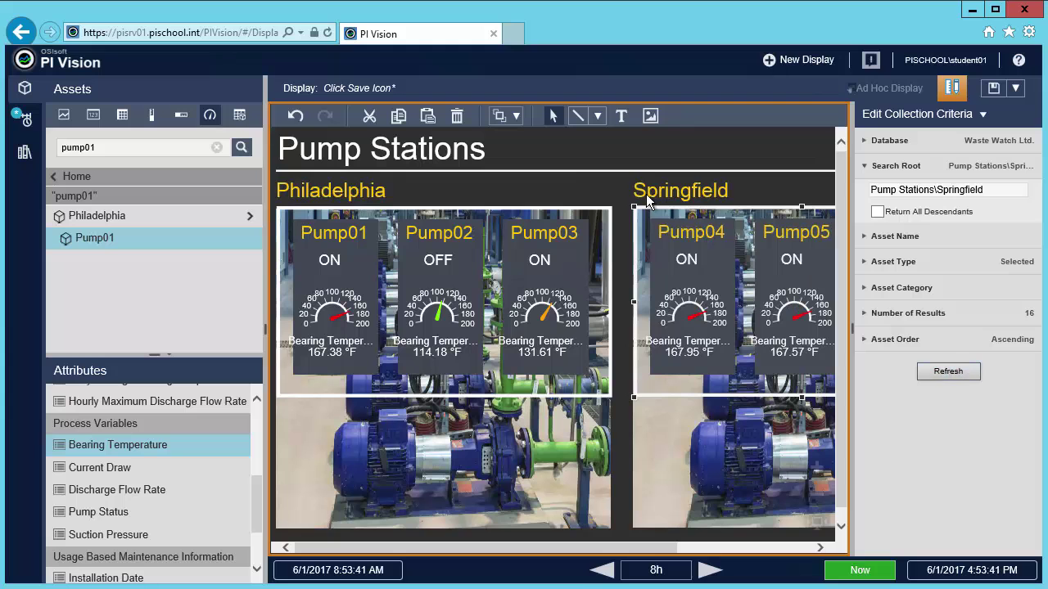
pyautogui.click(610, 191)
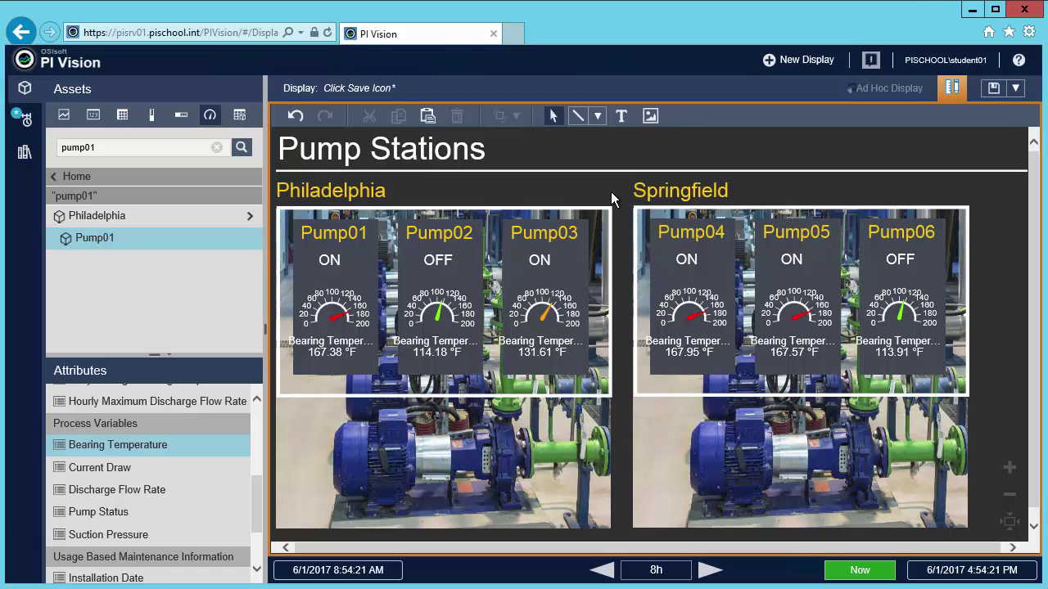
# - Filter the Philadelphia collection to assets with Bearing Temperature > 160
pyautogui.rightClick(553, 280)
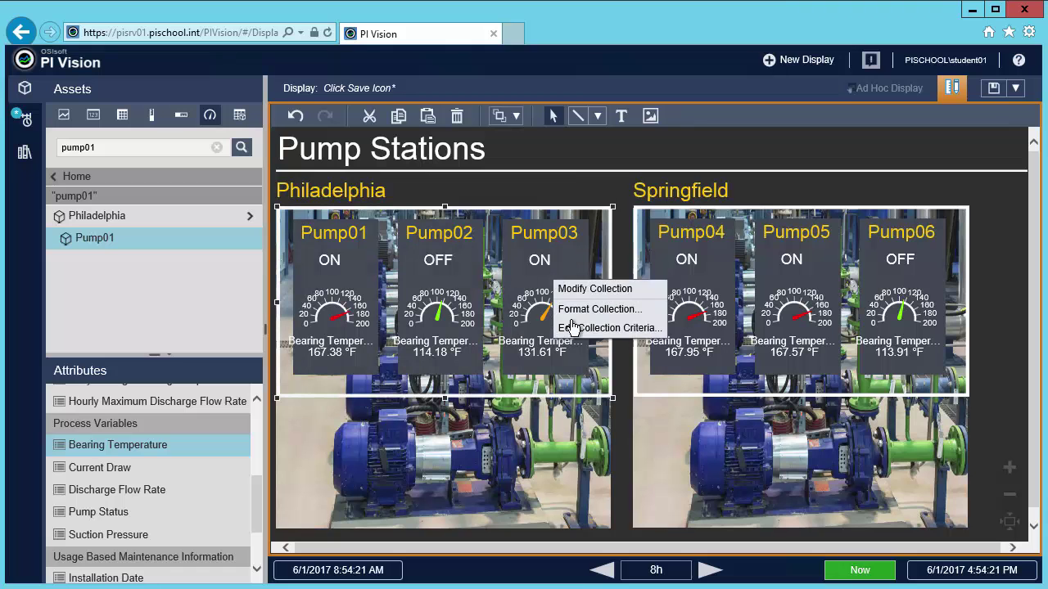
pyautogui.click(572, 325)
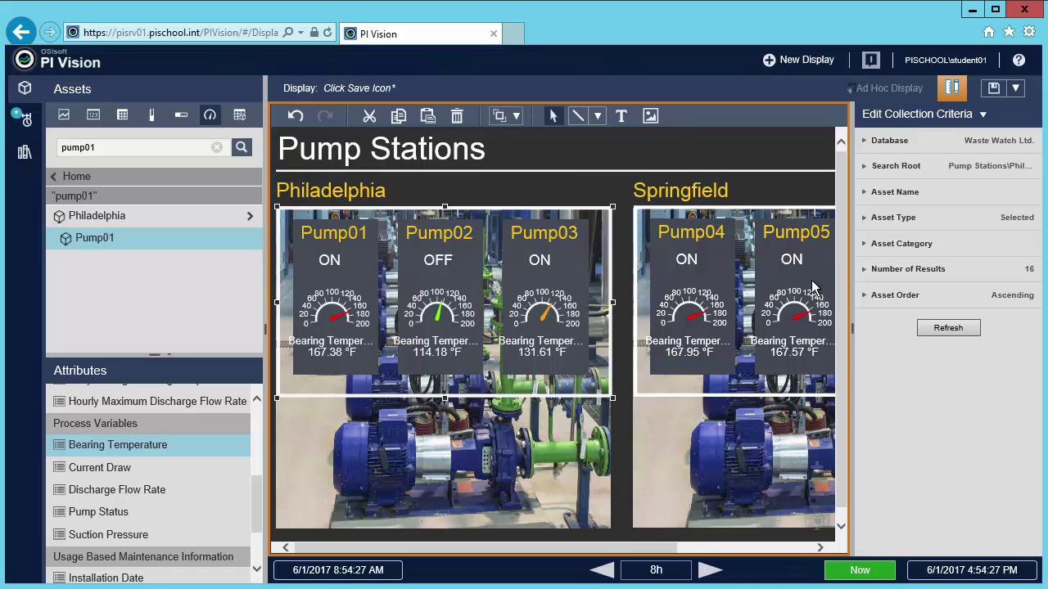
pyautogui.click(866, 221)
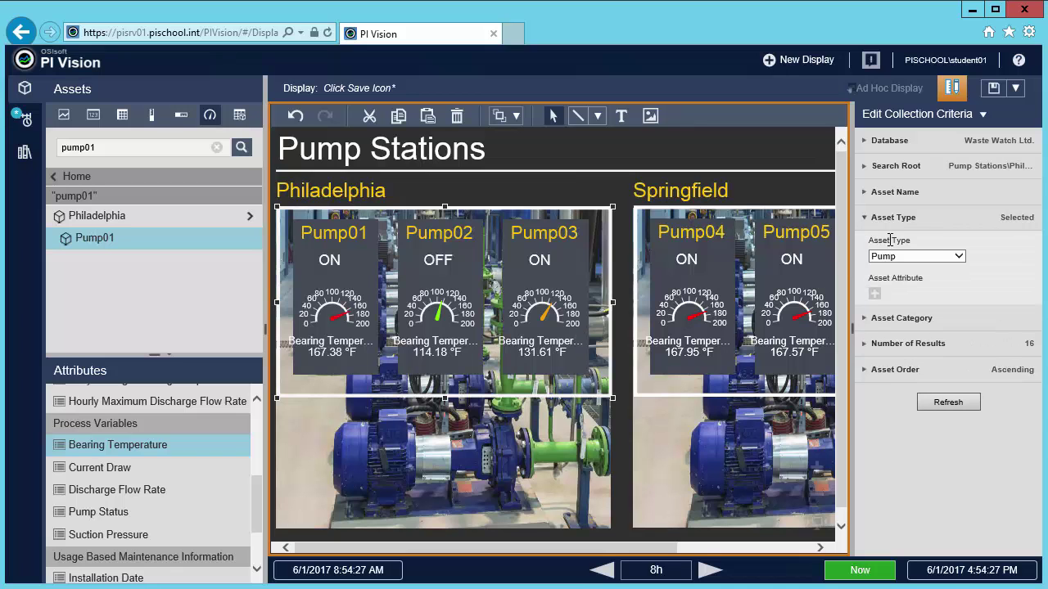
pyautogui.click(875, 294)
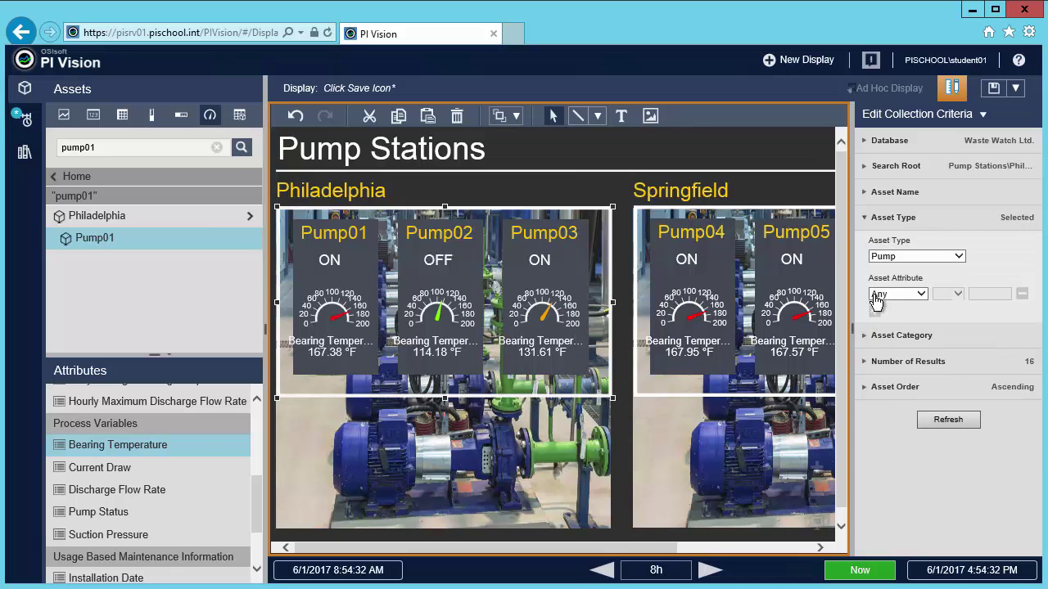
pyautogui.click(900, 295)
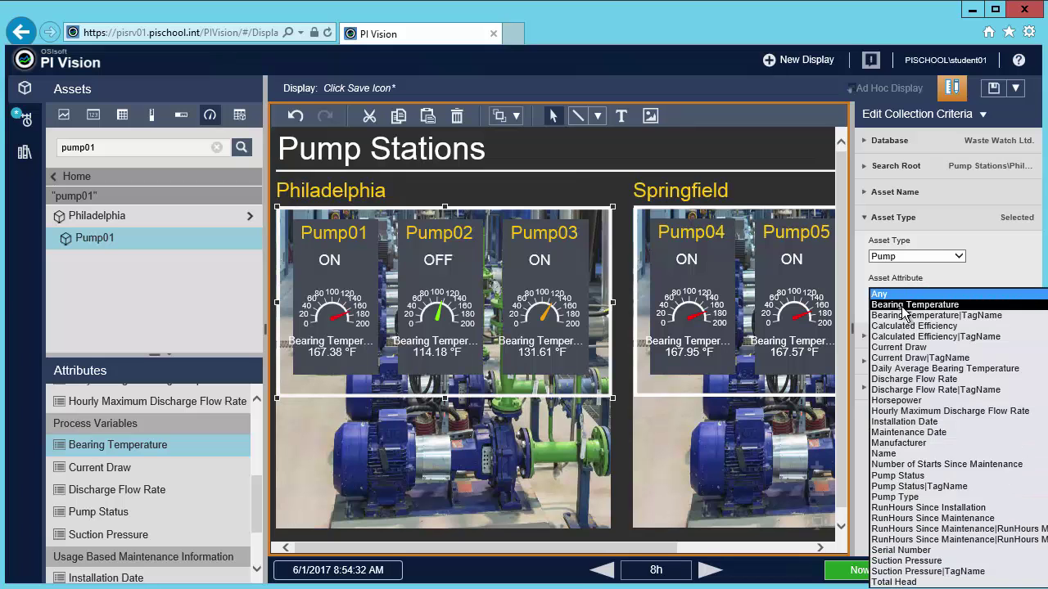
pyautogui.click(906, 304)
pyautogui.click(957, 294)
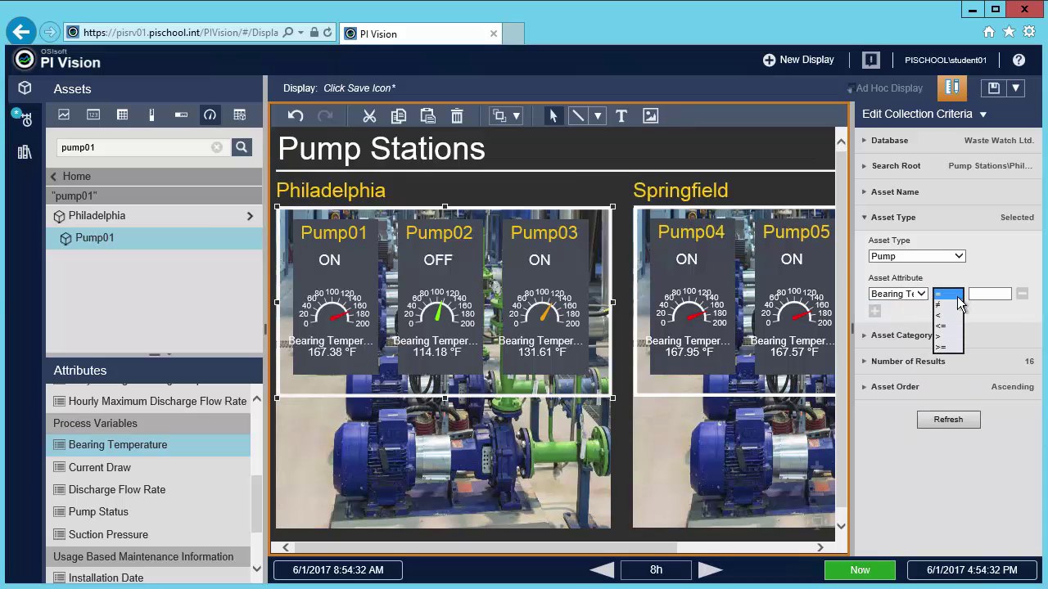
pyautogui.click(947, 337)
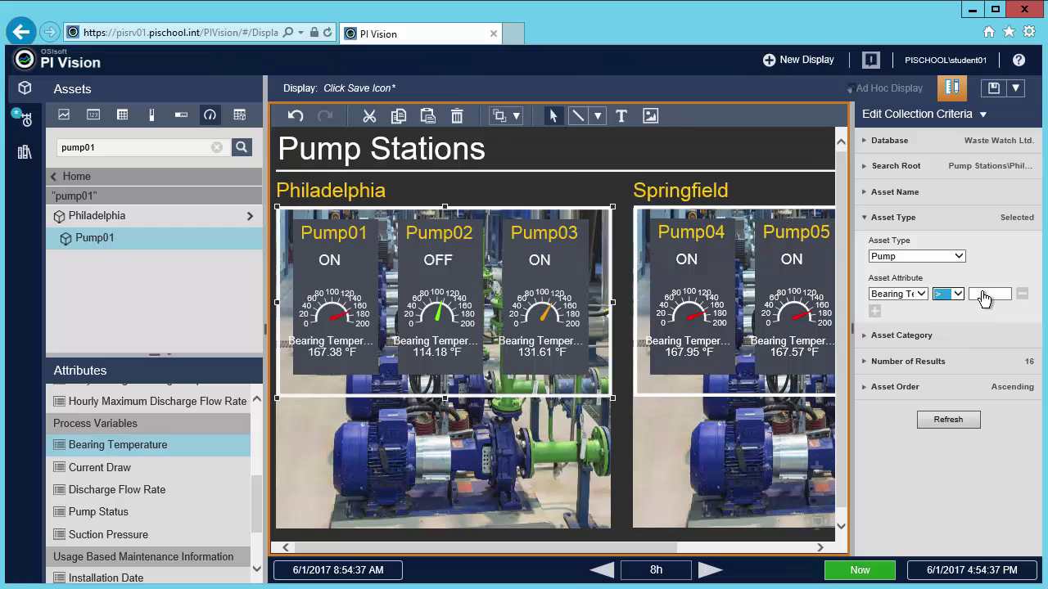
pyautogui.click(984, 294)
pyautogui.write('160')
pyautogui.click(950, 422)
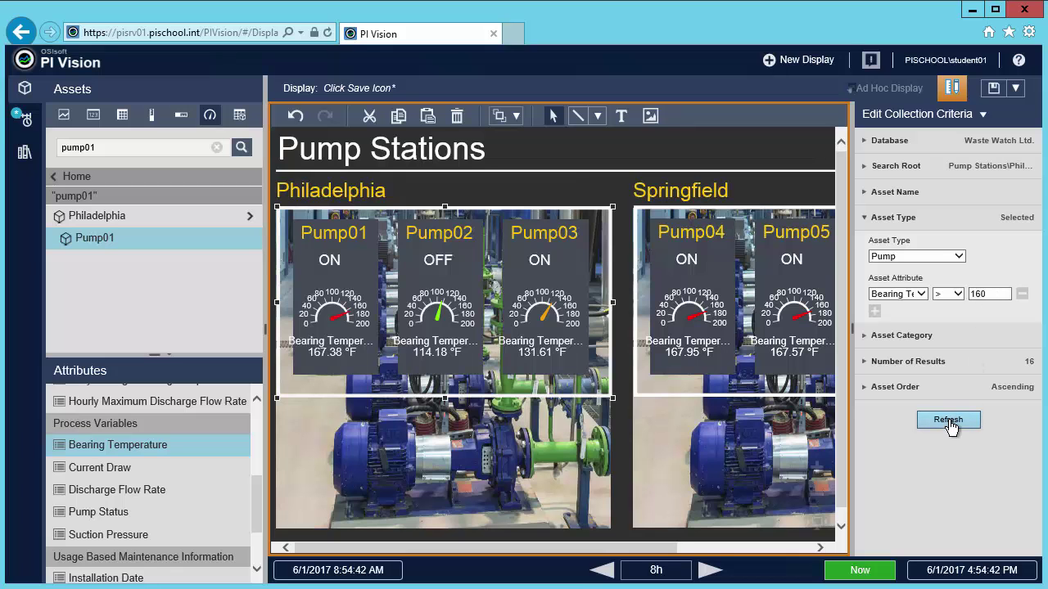
# - Apply the same Bearing Temperature > 160 filter to the Springfield collection
pyautogui.click(743, 316)
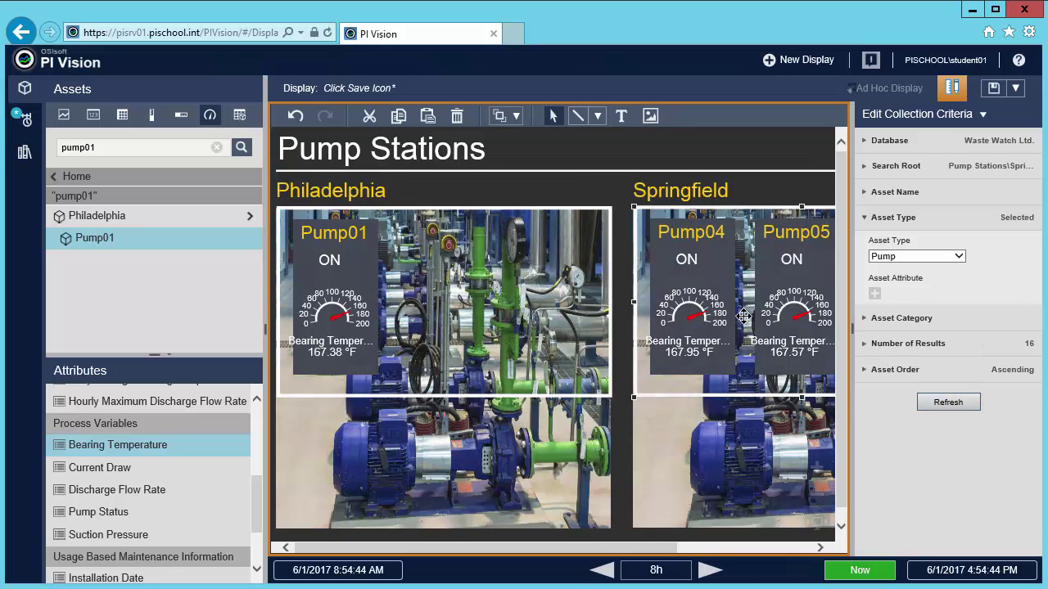
pyautogui.click(884, 294)
pyautogui.click(909, 301)
pyautogui.click(947, 294)
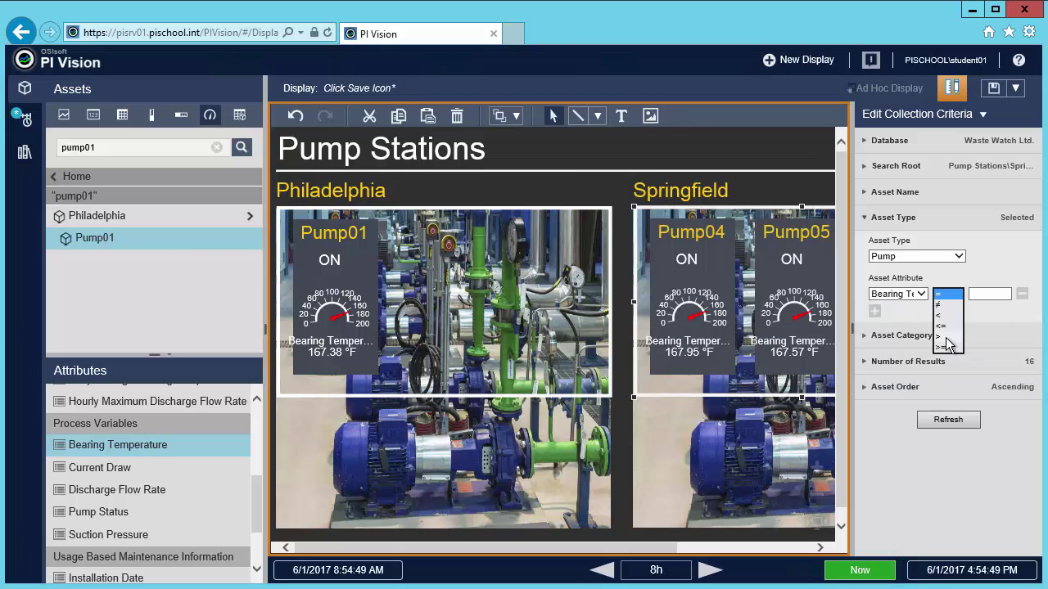
pyautogui.click(949, 336)
pyautogui.click(992, 295)
pyautogui.write('160')
pyautogui.click(947, 421)
pyautogui.click(624, 469)
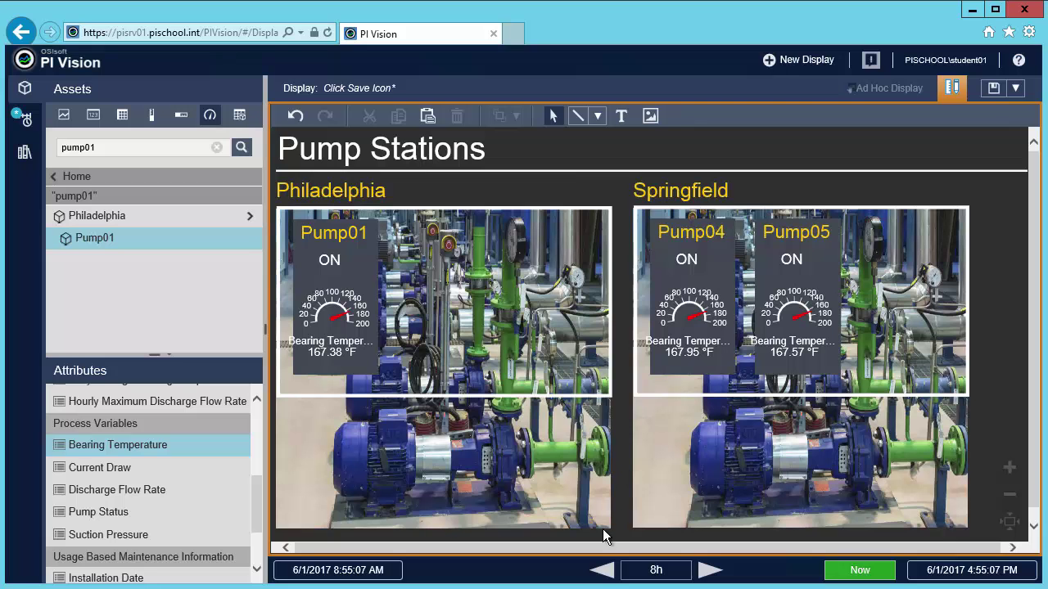
# - Step the 8-hour time range back to 5/31/2017 4:55 PM – 6/1/2017 12:55 AM
pyautogui.click(602, 573)
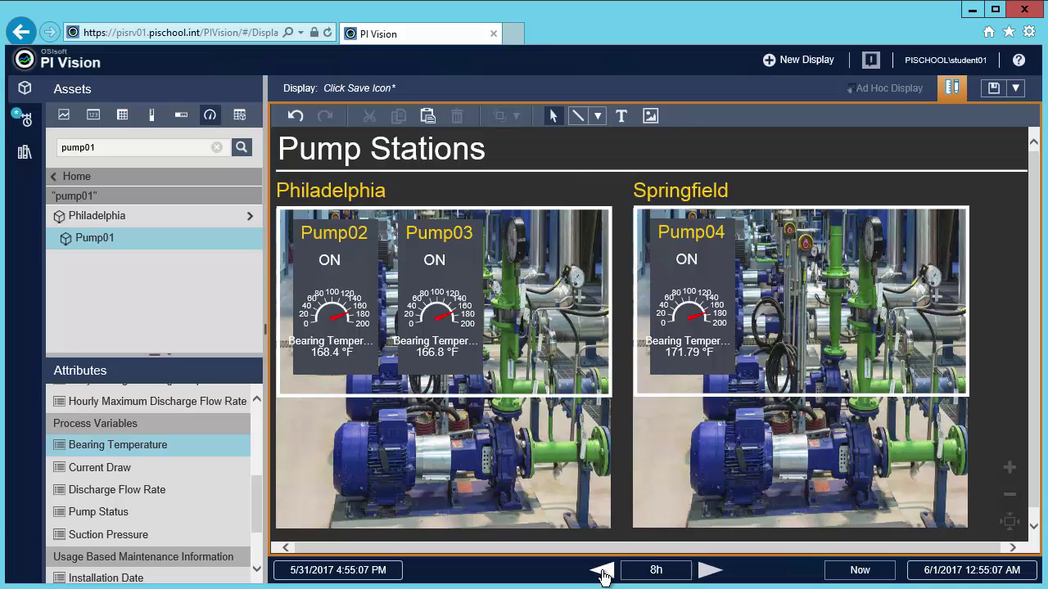
pyautogui.click(993, 87)
# - Enter 'Pump Stations Overview' as the display name and save
pyautogui.write('Pump Stations')
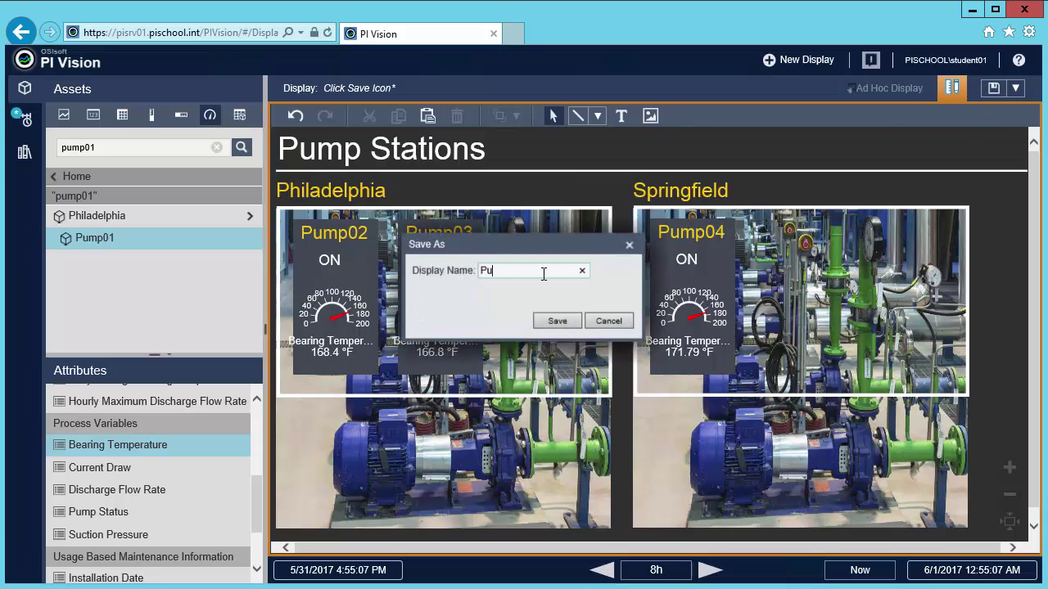
pyautogui.write(' Overview')
pyautogui.click(559, 321)
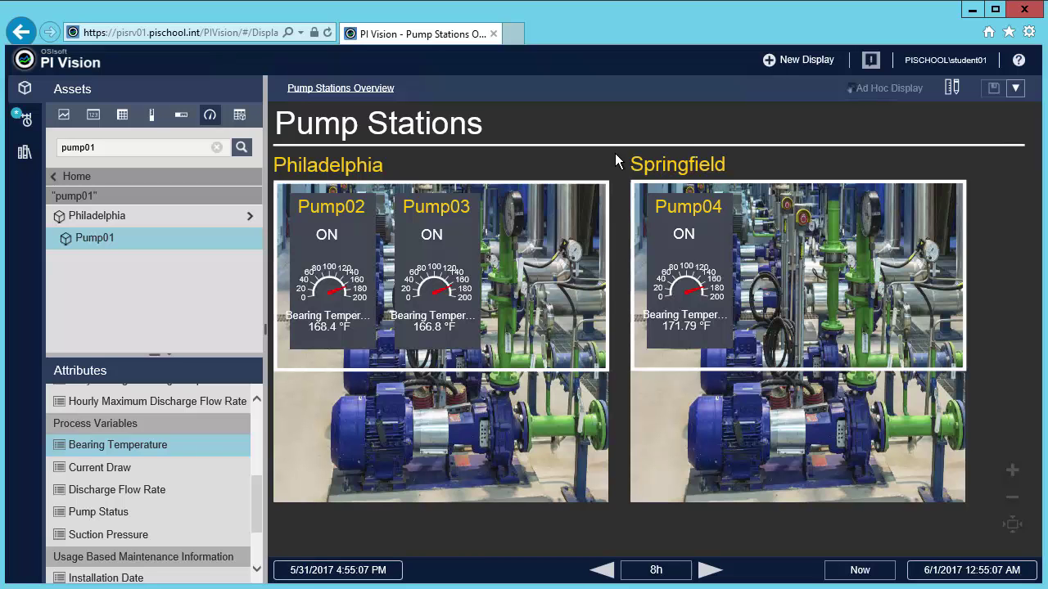
# - Add a navigation link from the Pump01 gauge to Pump Conditions, opening in a new tab
pyautogui.rightClick(423, 246)
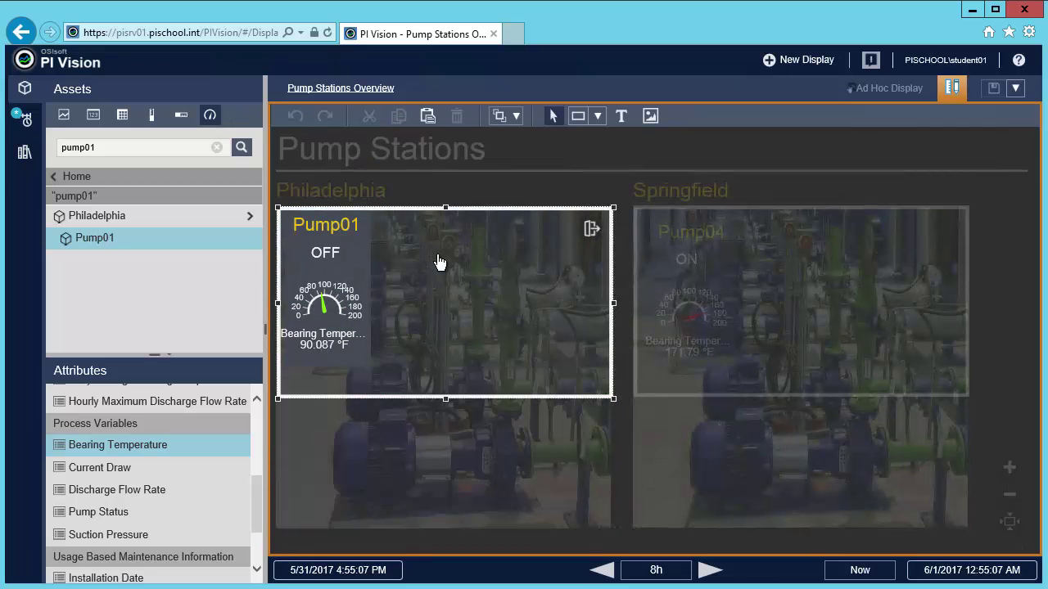
pyautogui.click(334, 316)
pyautogui.rightClick(334, 316)
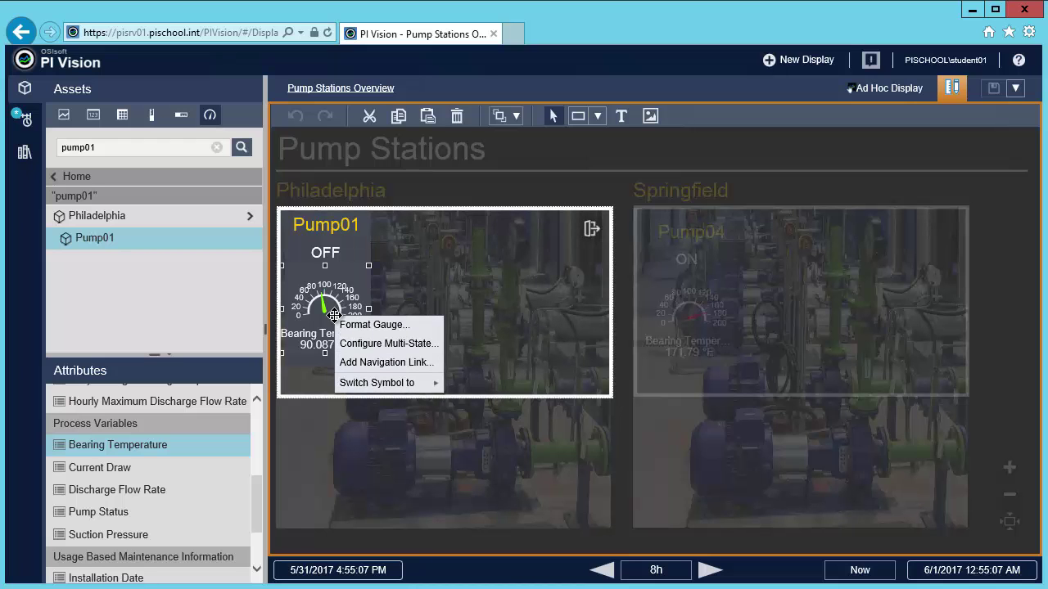
pyautogui.click(360, 364)
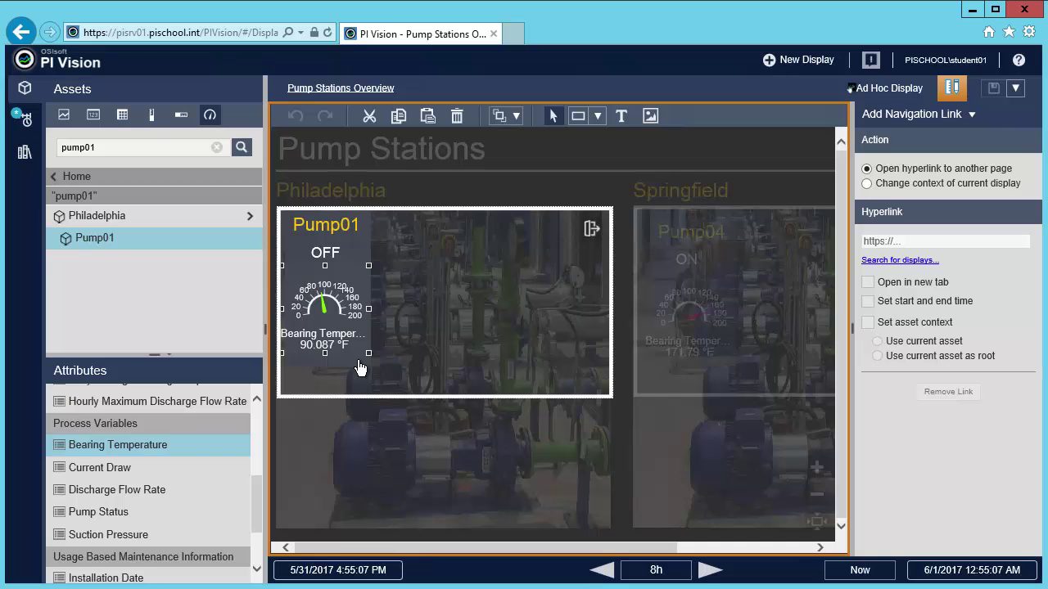
pyautogui.click(875, 261)
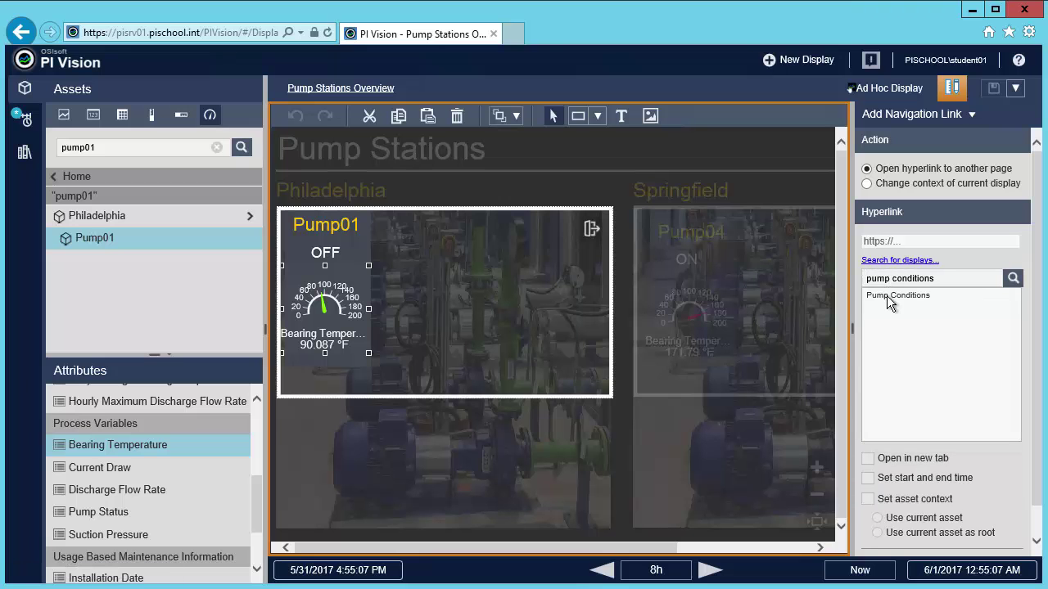
pyautogui.click(886, 298)
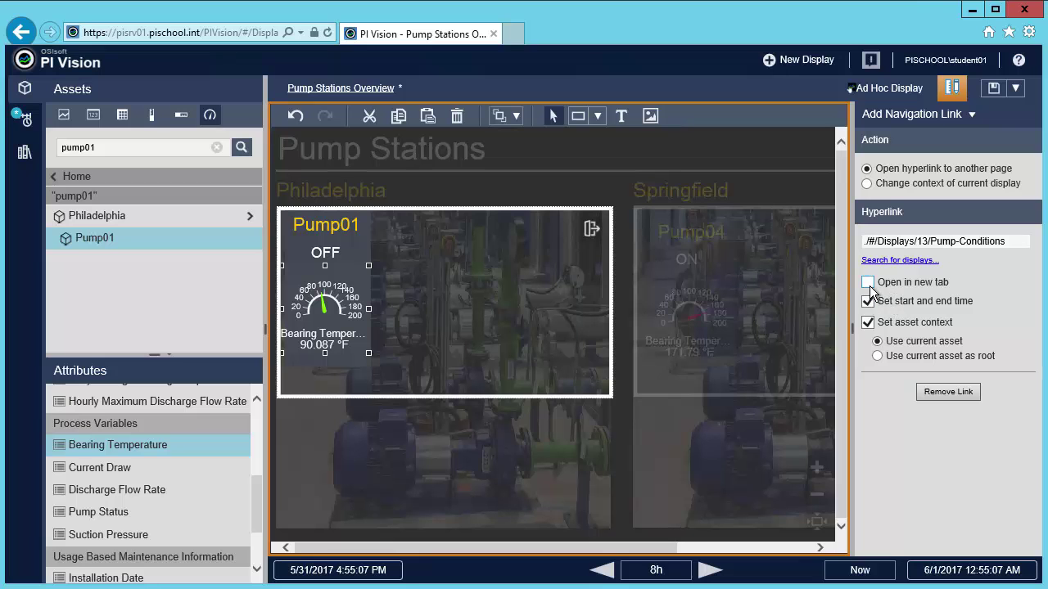
pyautogui.click(868, 282)
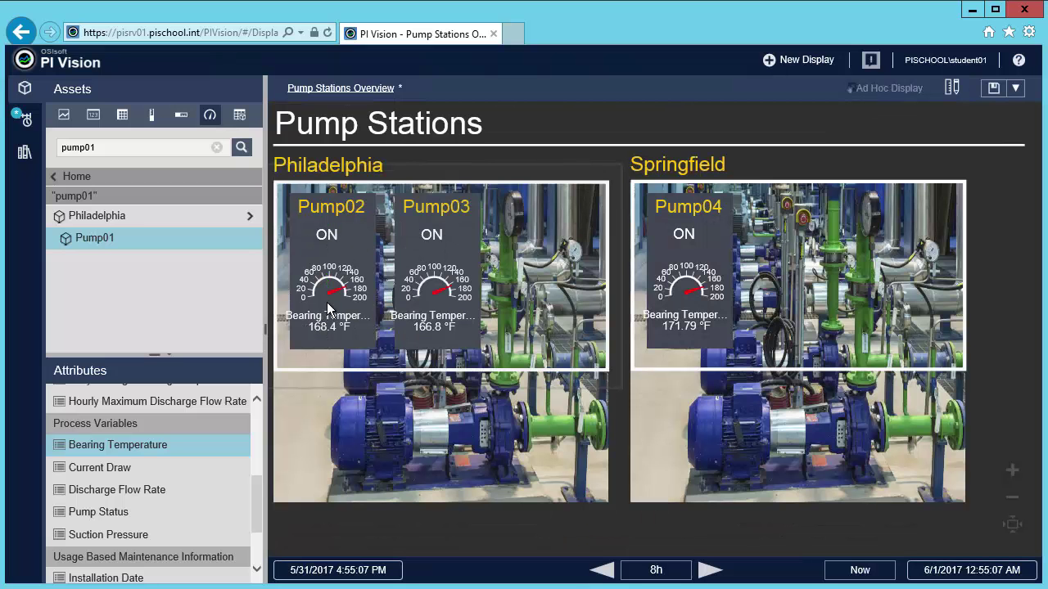
# - Follow the Pump02 gauge's link to open Pump Conditions in a new tab
pyautogui.click(329, 300)
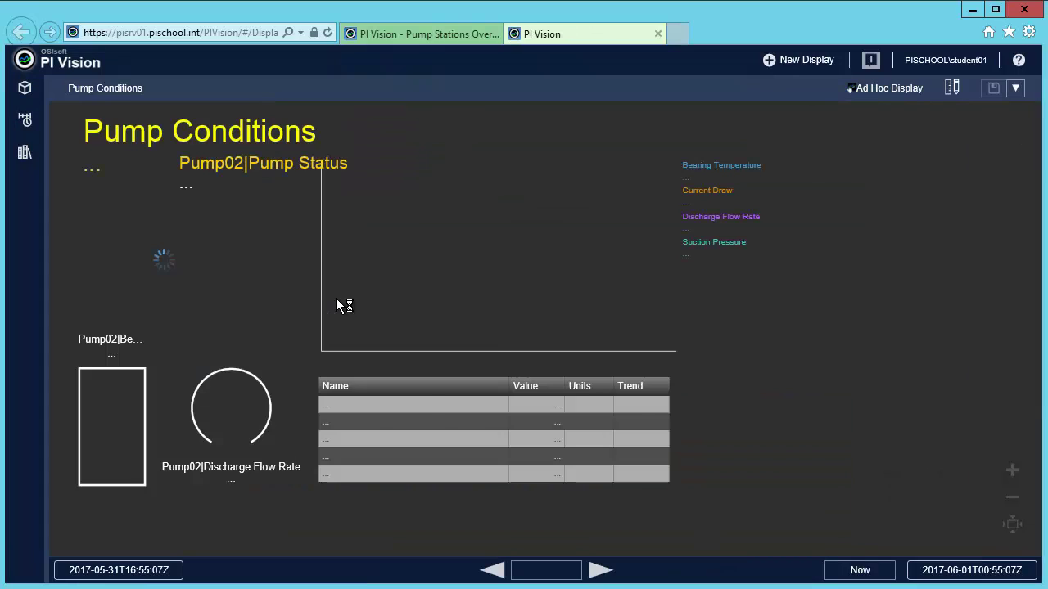